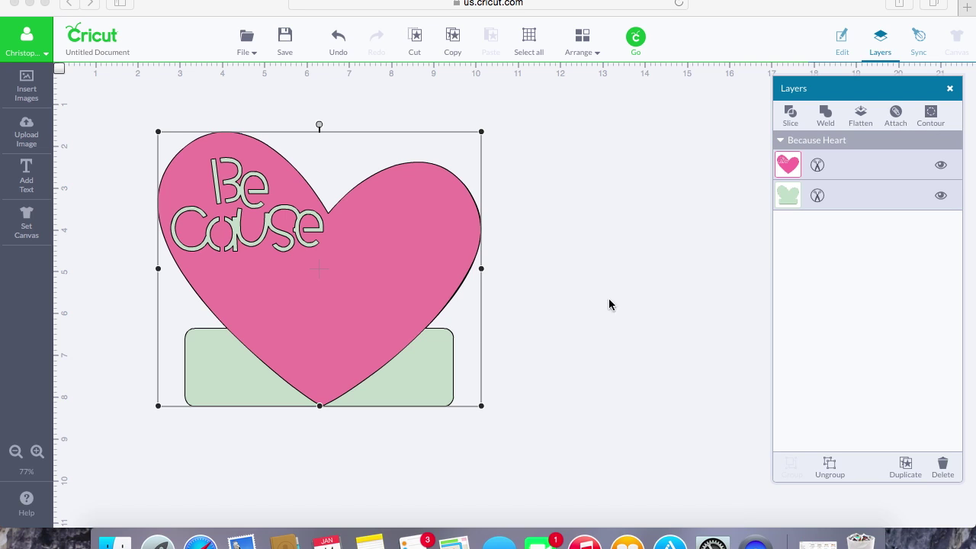
Nudge the heart design left, ungroup it, then undo back to the grouped design
drag(368, 311, 561, 337)
click(830, 467)
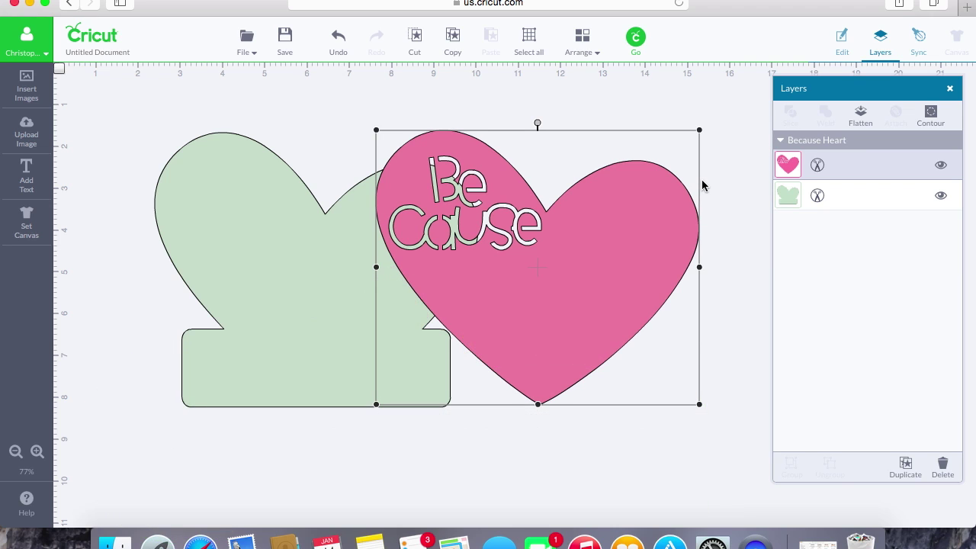
click(340, 45)
click(340, 45)
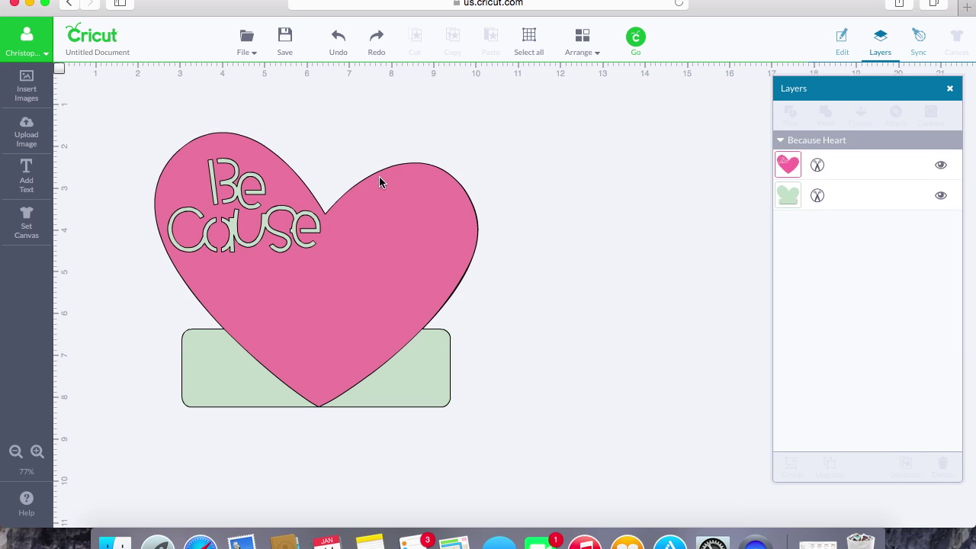
Move the Because Heart group lower-left on the canvas and apply Slice to it
drag(330, 279, 396, 255)
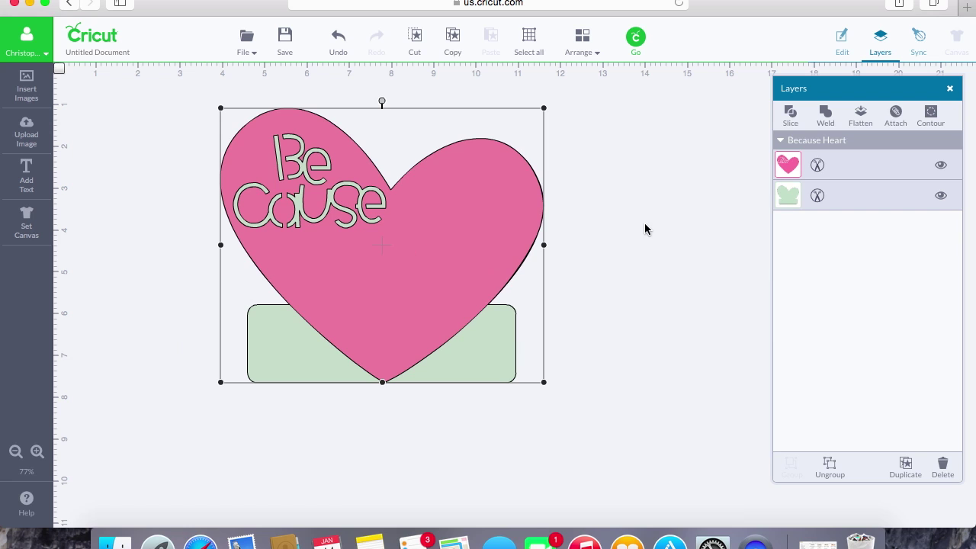
click(645, 229)
drag(462, 251, 379, 317)
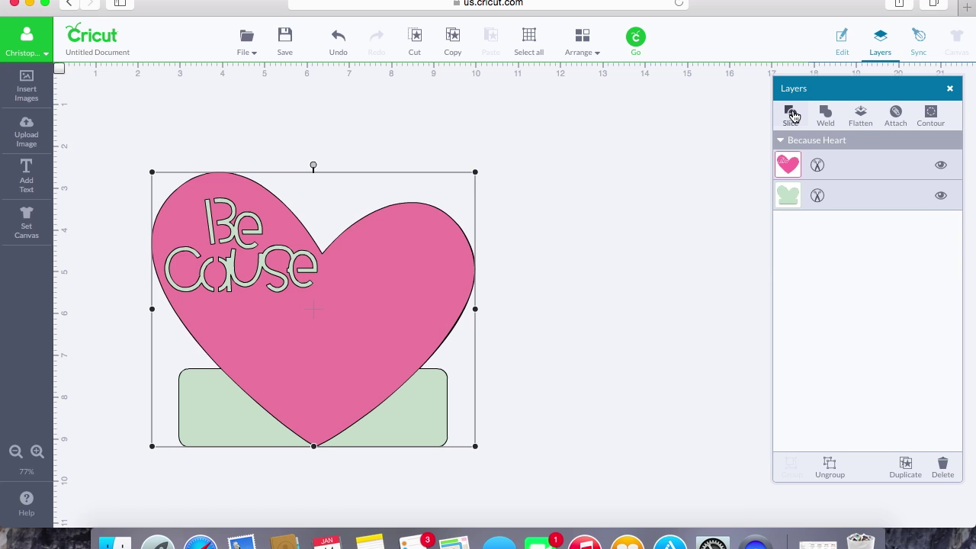
click(792, 115)
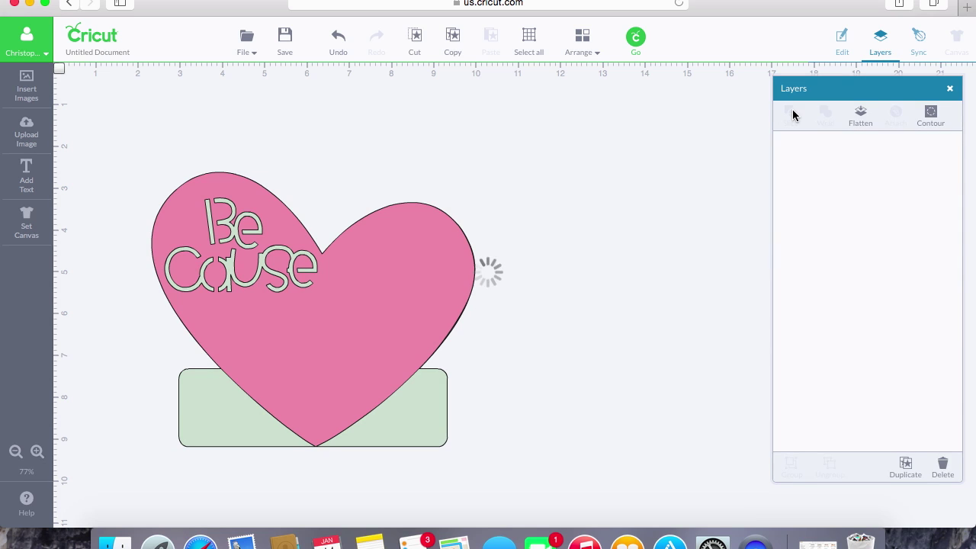
drag(300, 332, 542, 283)
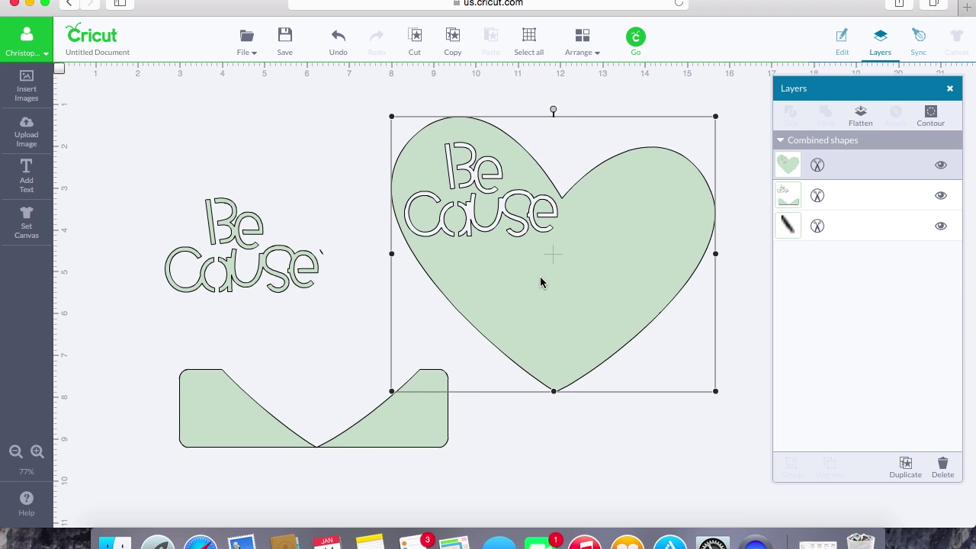
click(233, 412)
drag(240, 418, 201, 416)
click(510, 438)
click(367, 419)
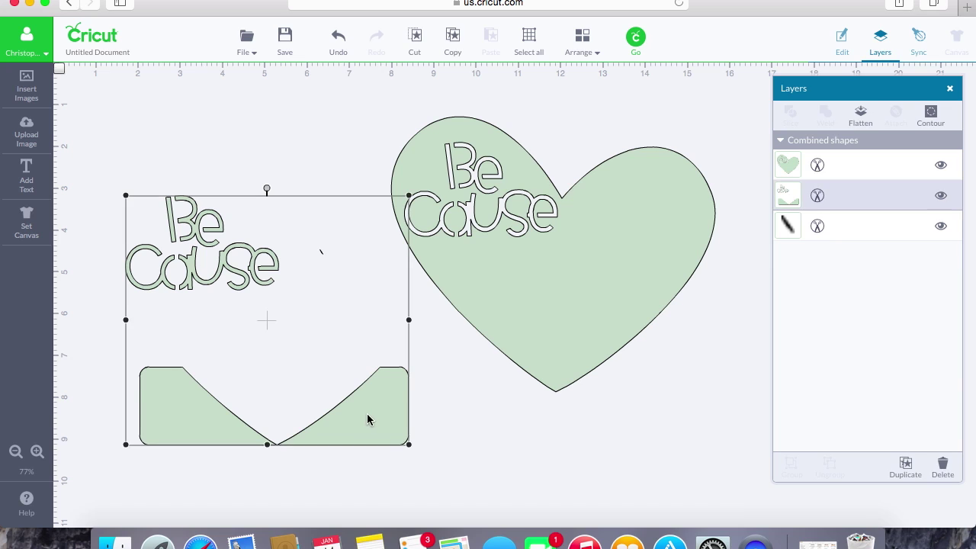
click(540, 328)
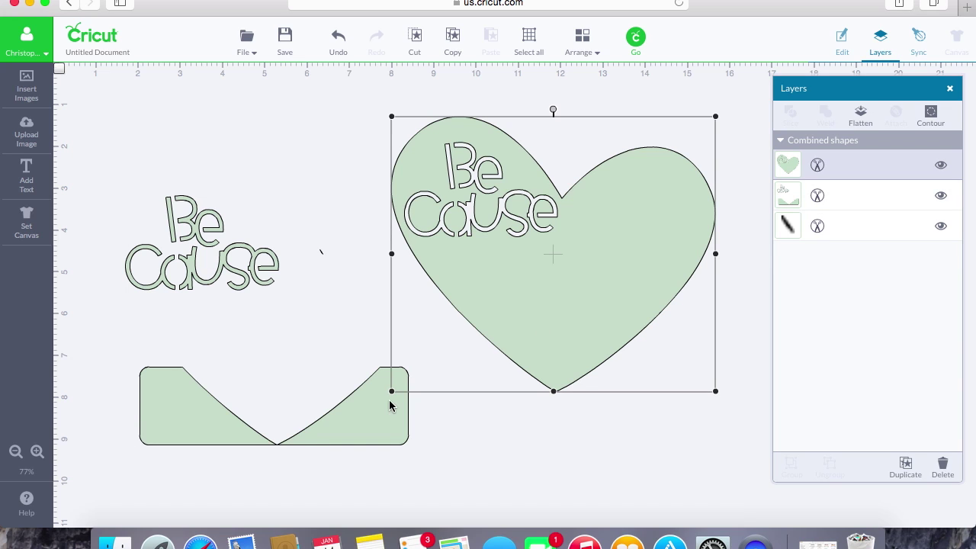
click(392, 405)
click(533, 294)
drag(534, 294, 567, 284)
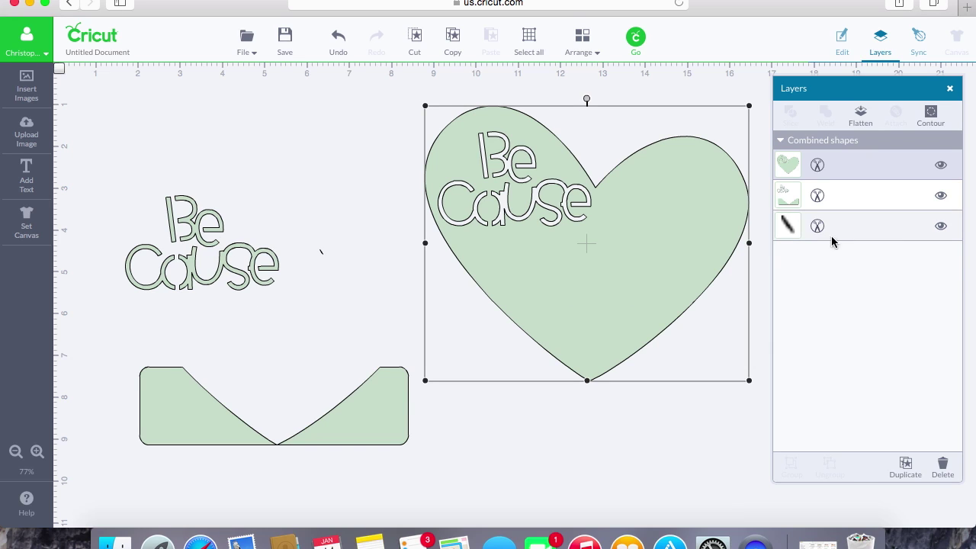
click(916, 230)
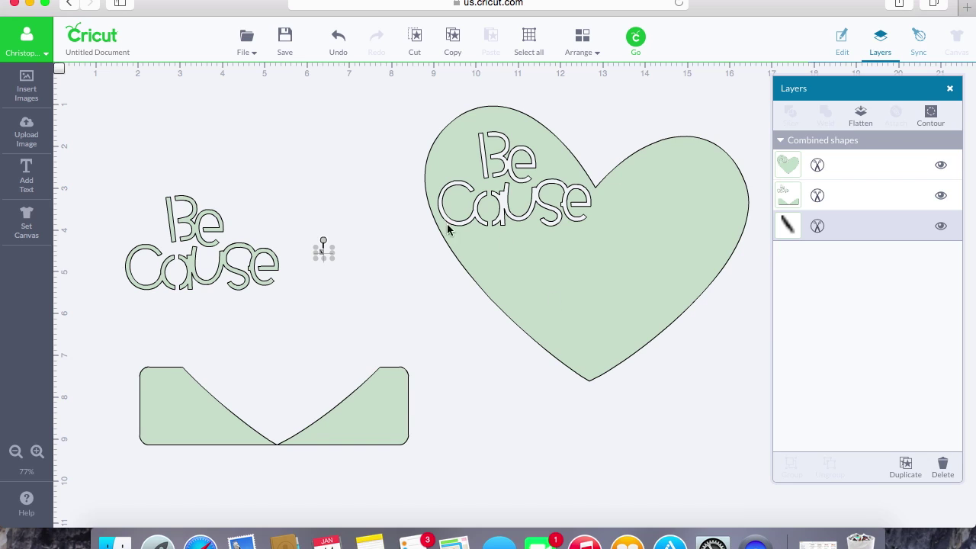
click(946, 467)
drag(354, 392, 367, 381)
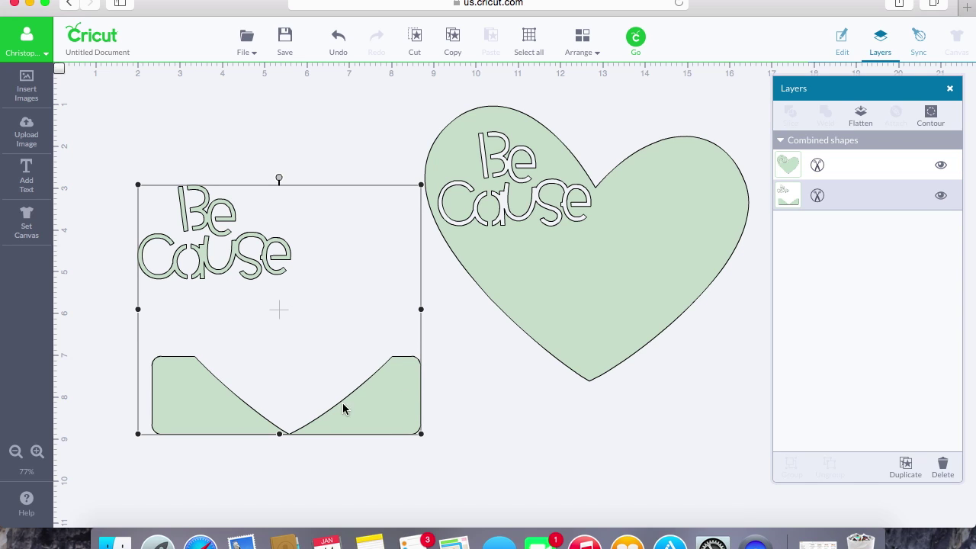
drag(561, 259, 539, 292)
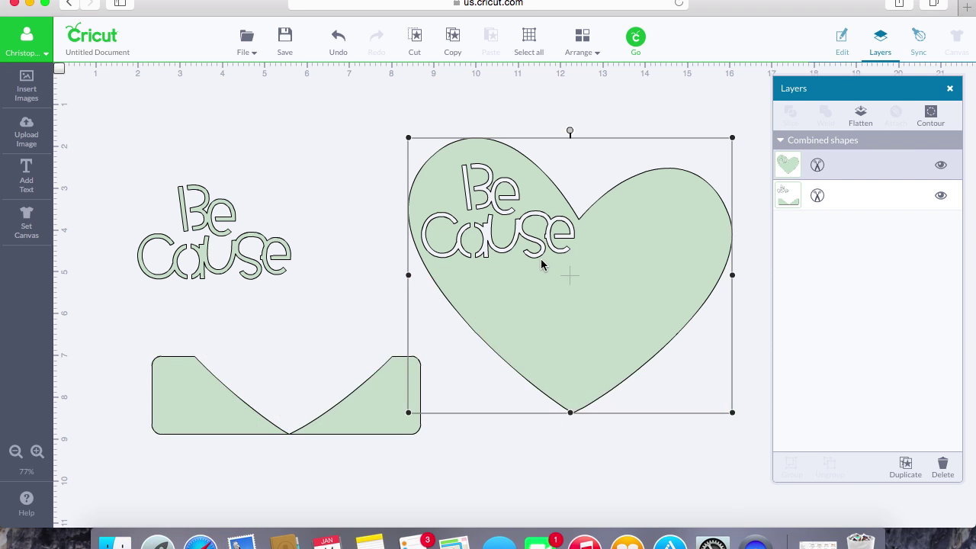
click(343, 52)
click(345, 53)
click(345, 53)
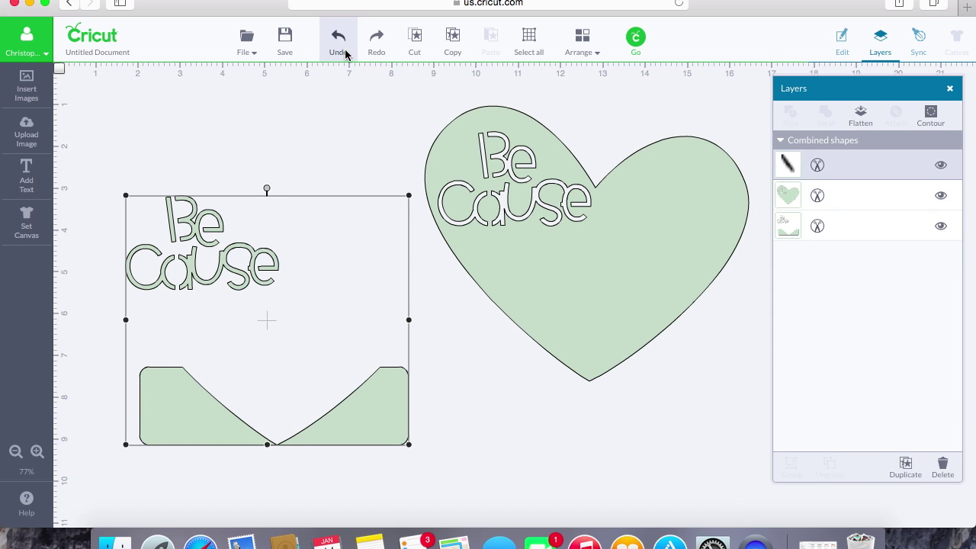
click(345, 53)
click(345, 54)
click(345, 53)
click(345, 53)
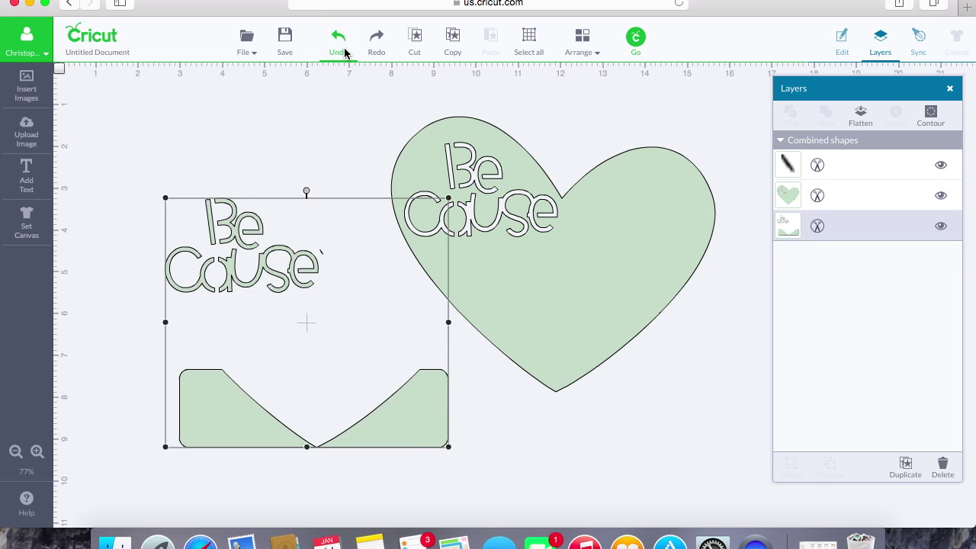
click(344, 53)
click(345, 53)
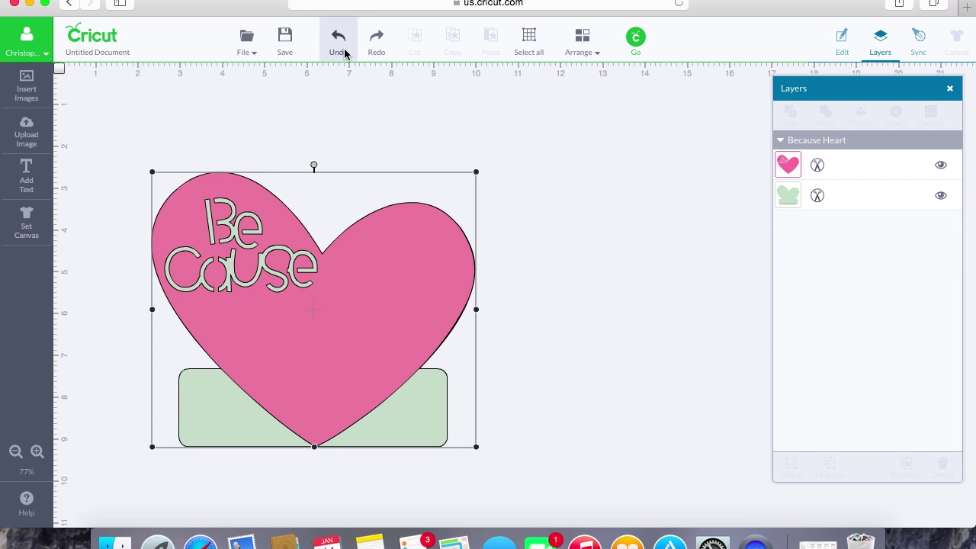
click(525, 257)
drag(348, 333, 347, 281)
click(620, 237)
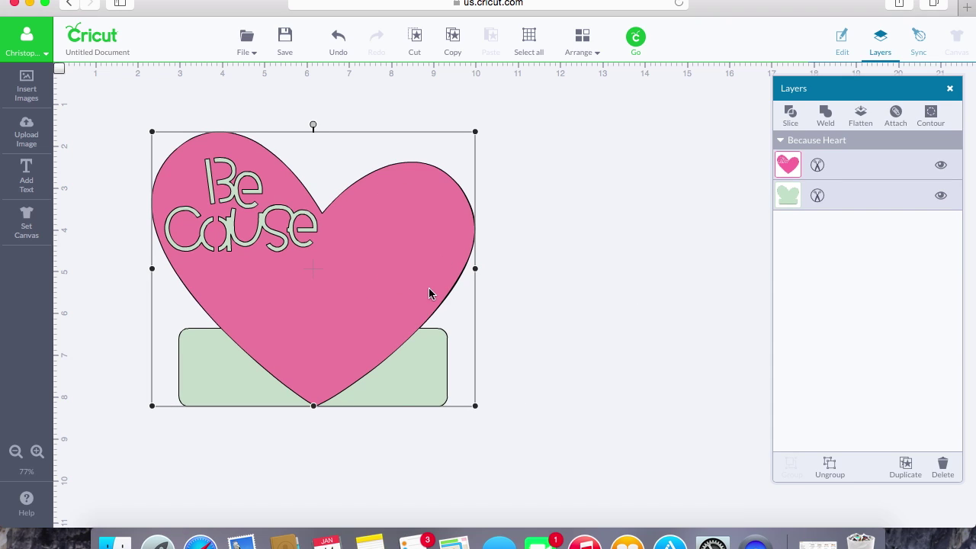
drag(429, 291, 419, 366)
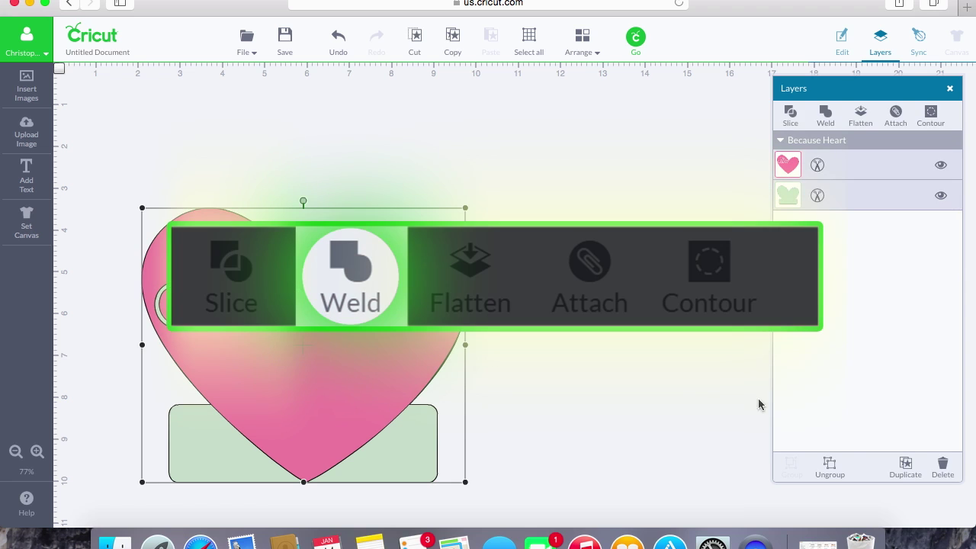
Shrink the pink heart to 3.88 x 3.3 in, place it over the green shape's upper right, and select all
click(551, 403)
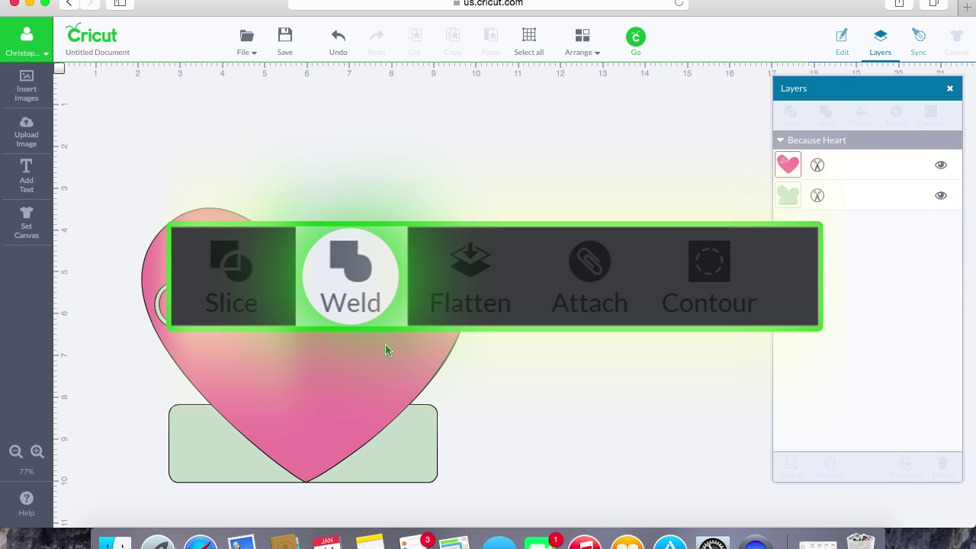
drag(392, 346, 631, 287)
drag(395, 148, 542, 285)
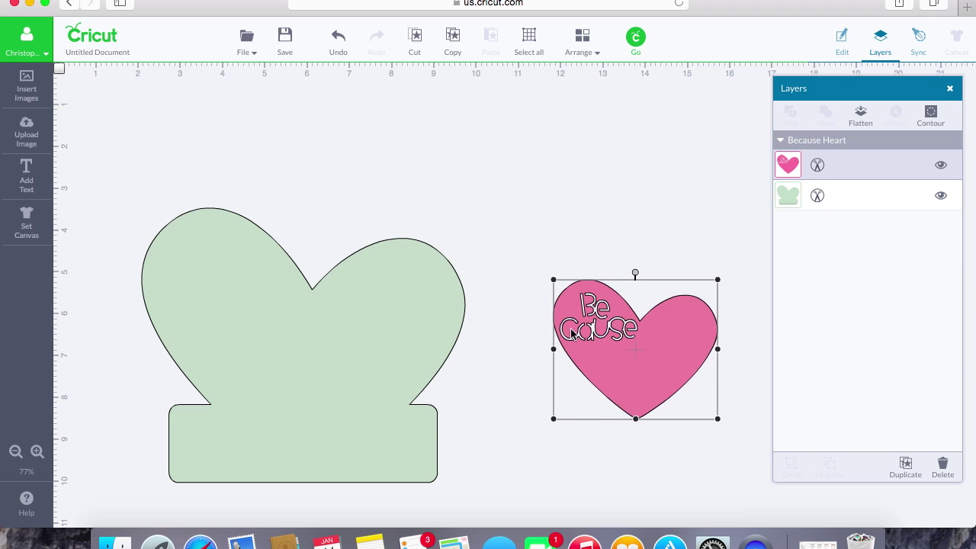
drag(605, 367, 434, 238)
click(660, 232)
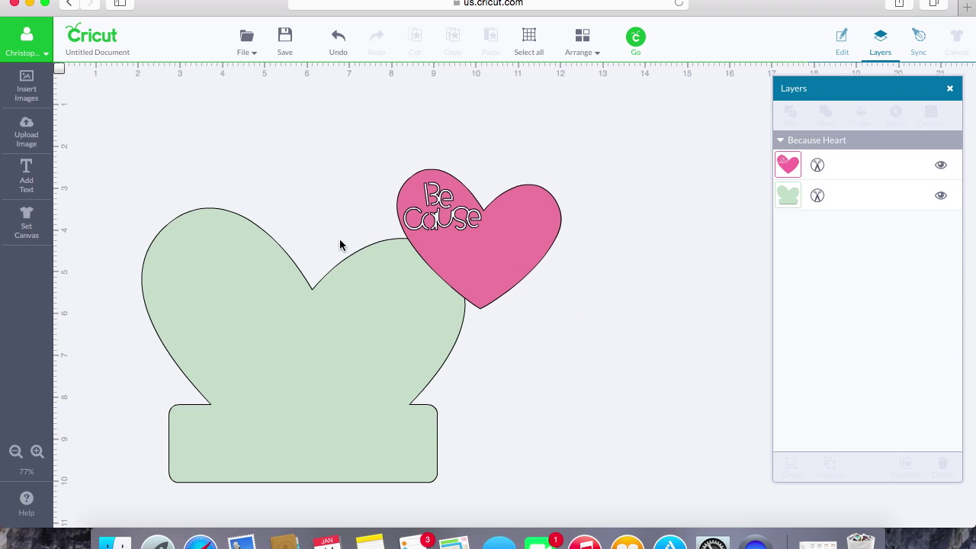
click(529, 42)
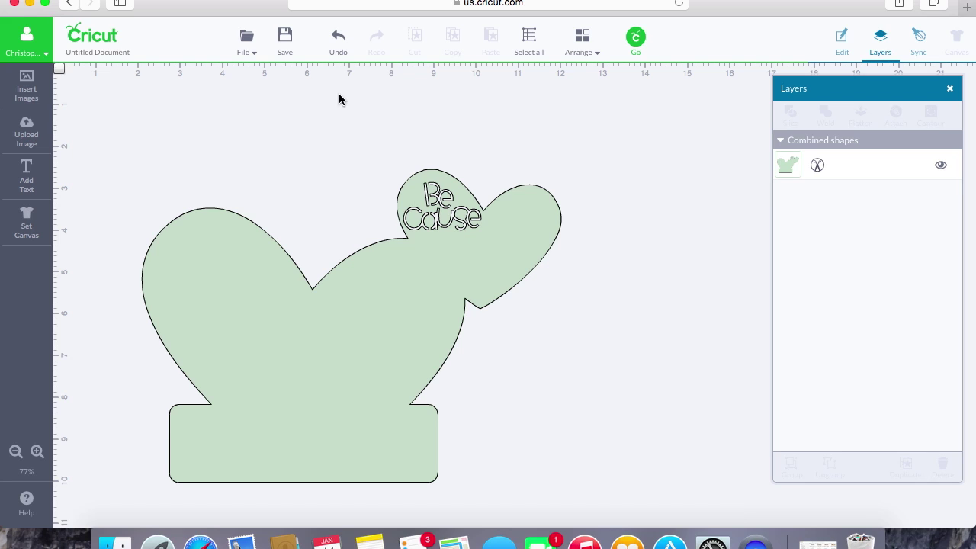
Undo the weld, the resize and the moves, leaving the full-size heart up-right of the base
click(339, 51)
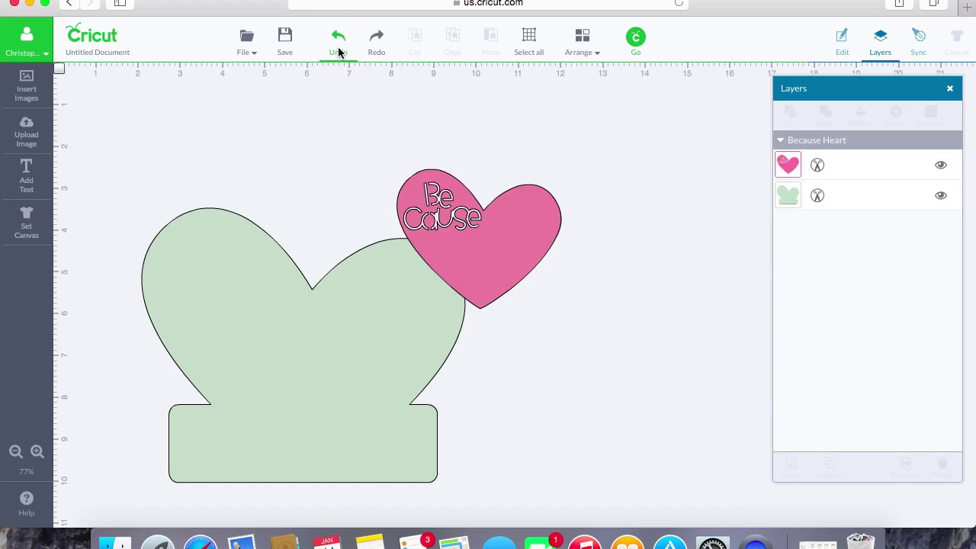
click(339, 51)
click(338, 52)
click(339, 51)
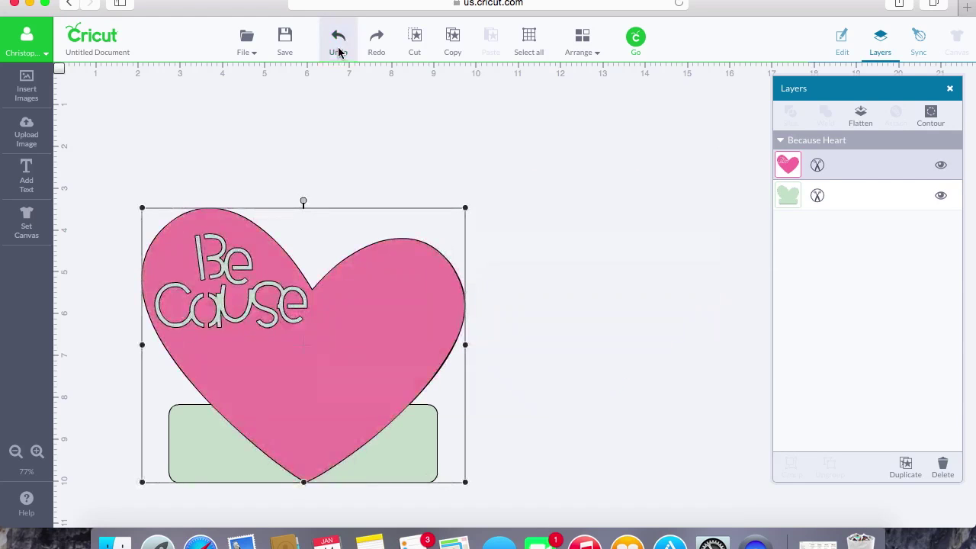
drag(394, 313, 451, 218)
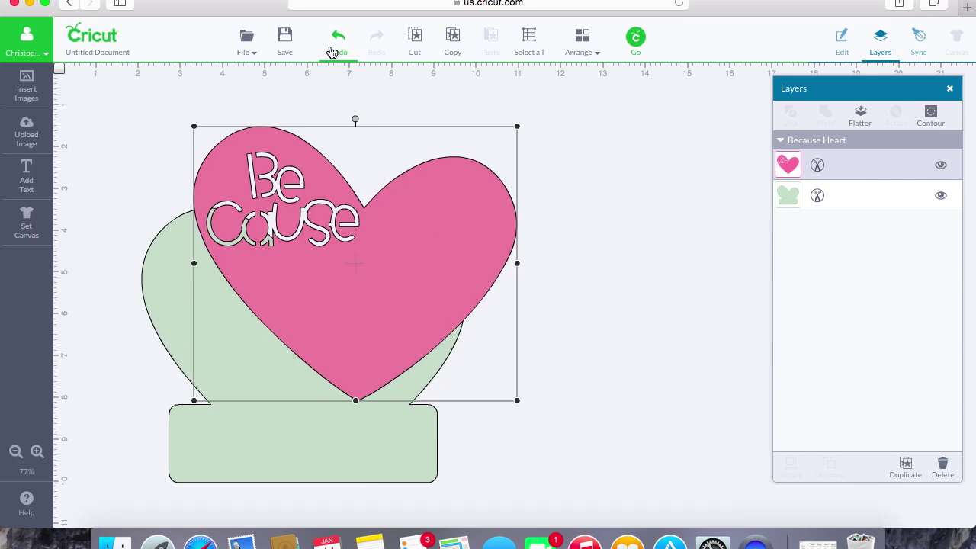
click(332, 52)
click(353, 144)
Reposition the heart group and flatten it into one printable image
drag(317, 331, 391, 243)
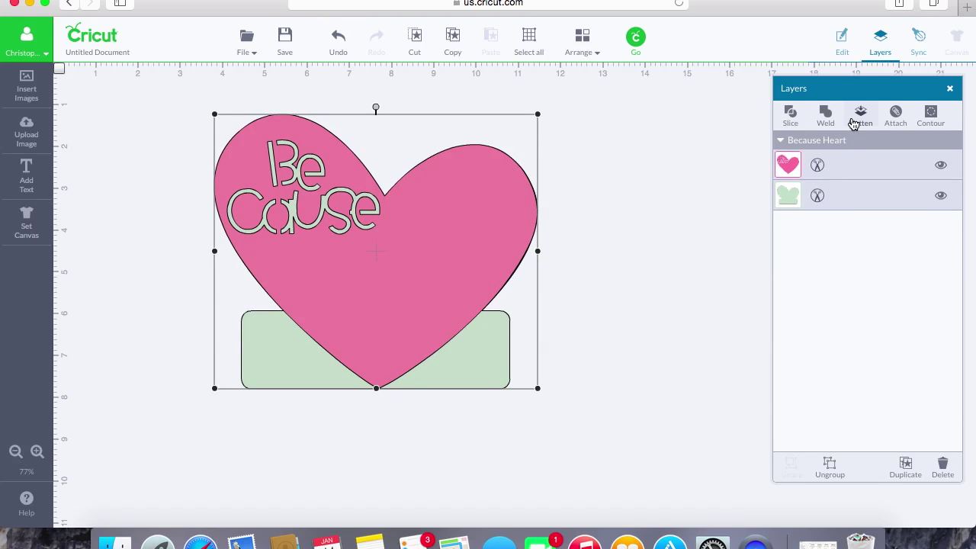
drag(441, 282, 398, 368)
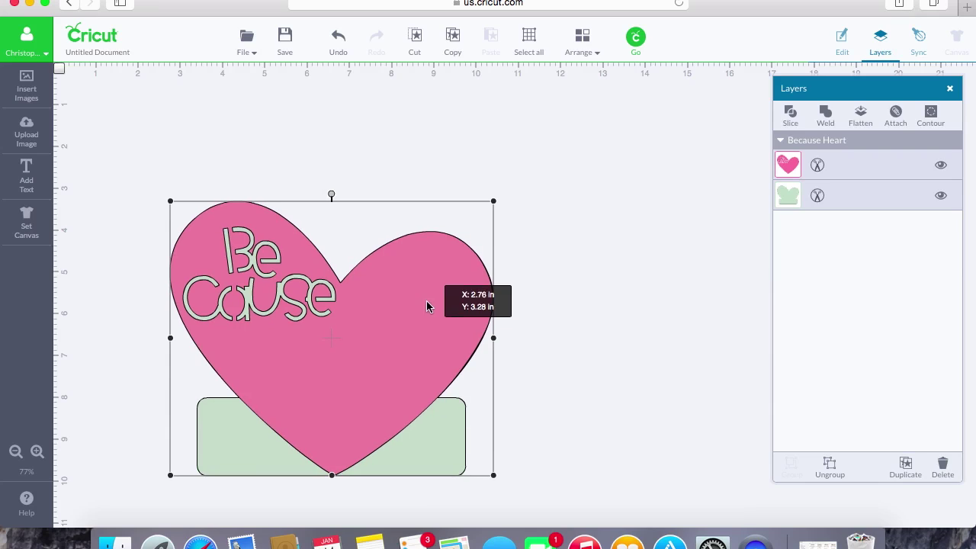
click(860, 115)
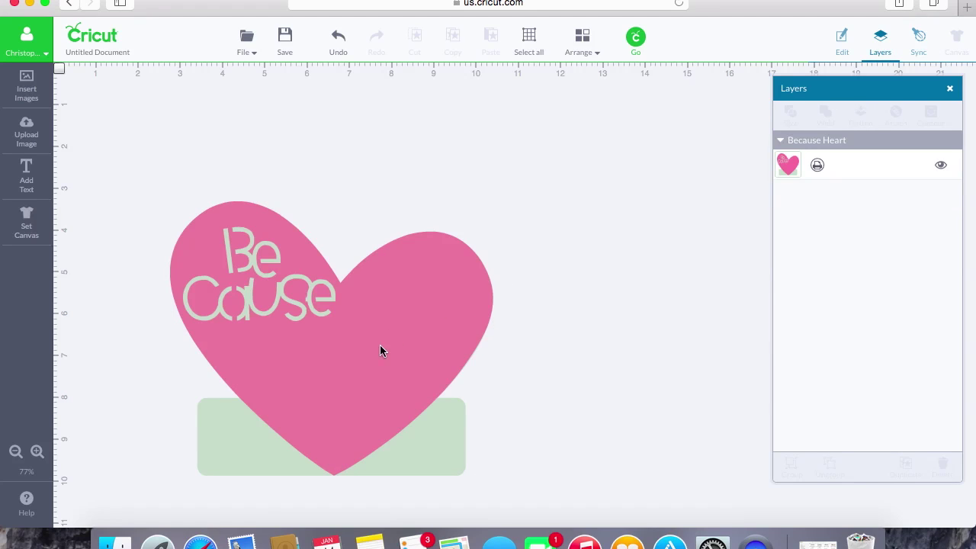
Nudge the flattened design, undo that move, and send it to the Mat Preview
drag(392, 338, 445, 257)
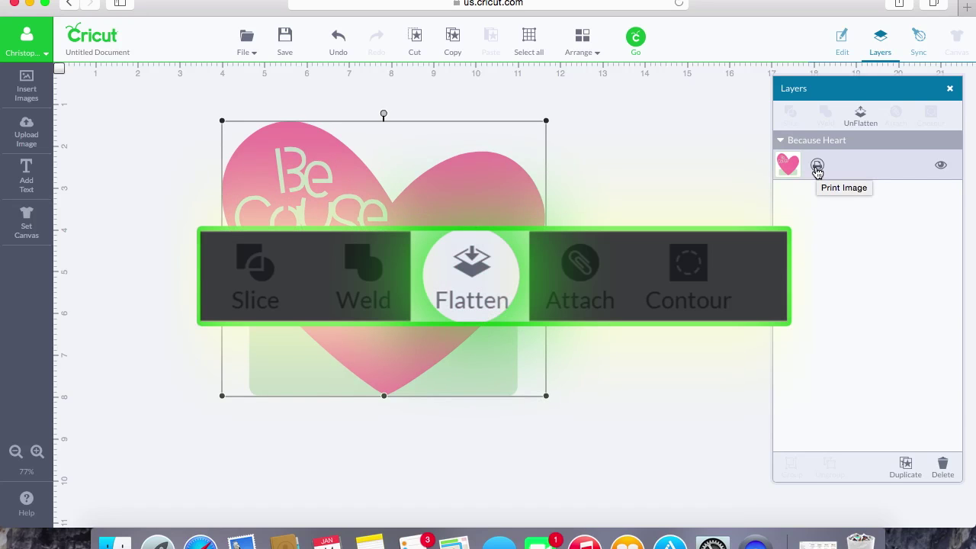
key(super+z)
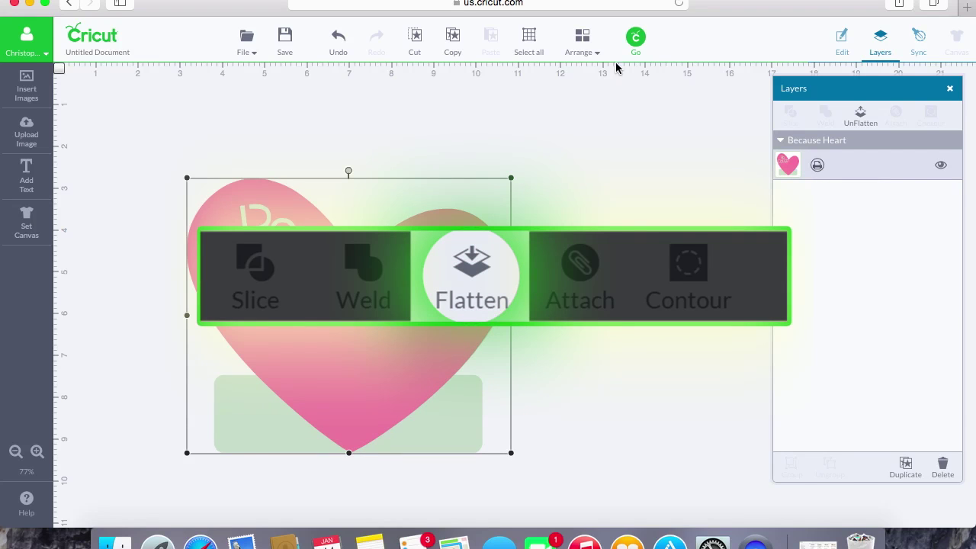
click(636, 50)
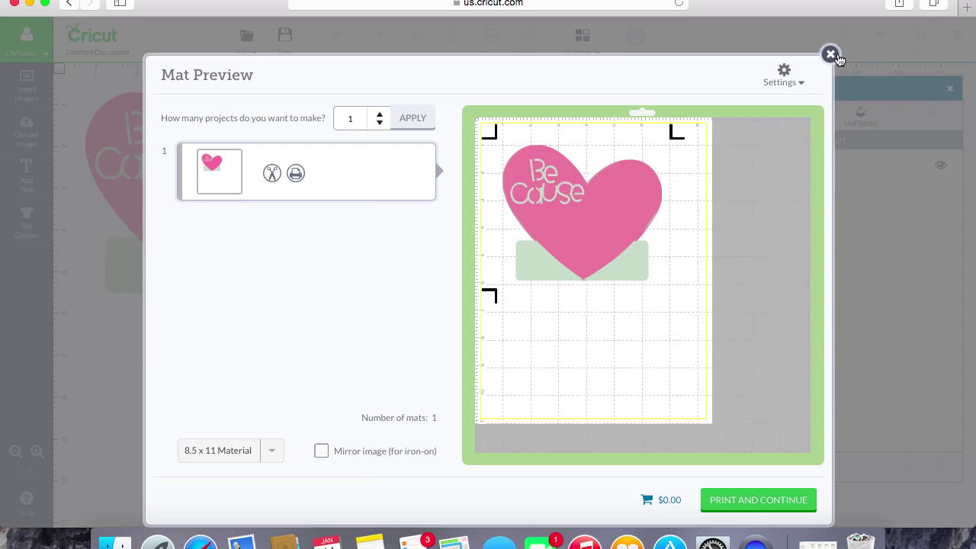
Close the Mat Preview and undo repeatedly past the flatten step
click(831, 55)
drag(254, 186, 346, 255)
click(339, 42)
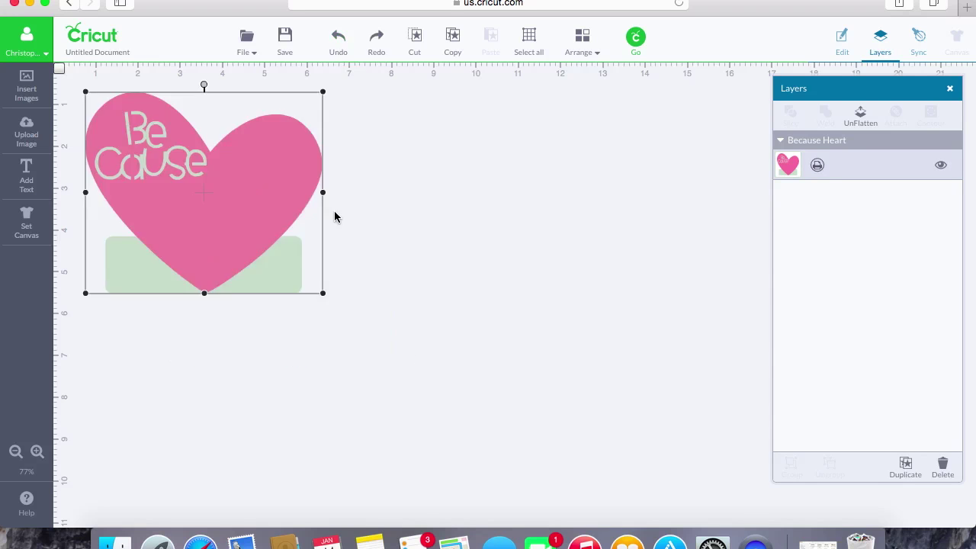
click(376, 39)
click(339, 47)
click(339, 47)
click(340, 47)
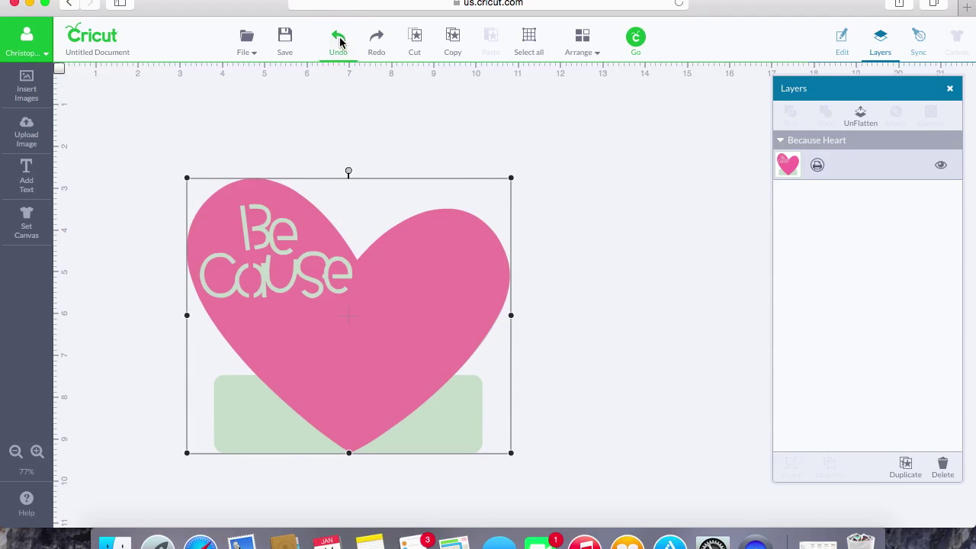
click(339, 42)
click(340, 42)
Restore the separate layers, then enlarge the heart group and fine-tune its position on the canvas
click(339, 41)
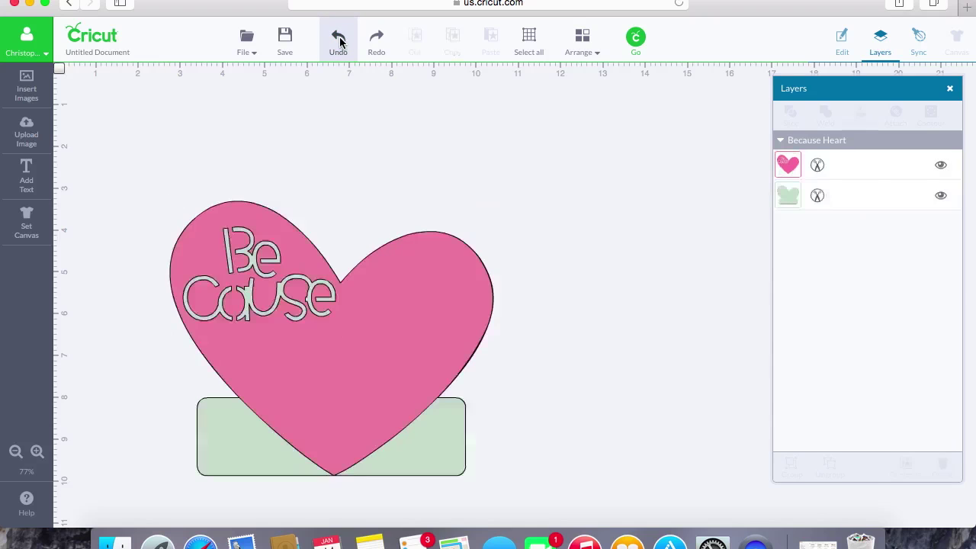
drag(328, 254, 288, 203)
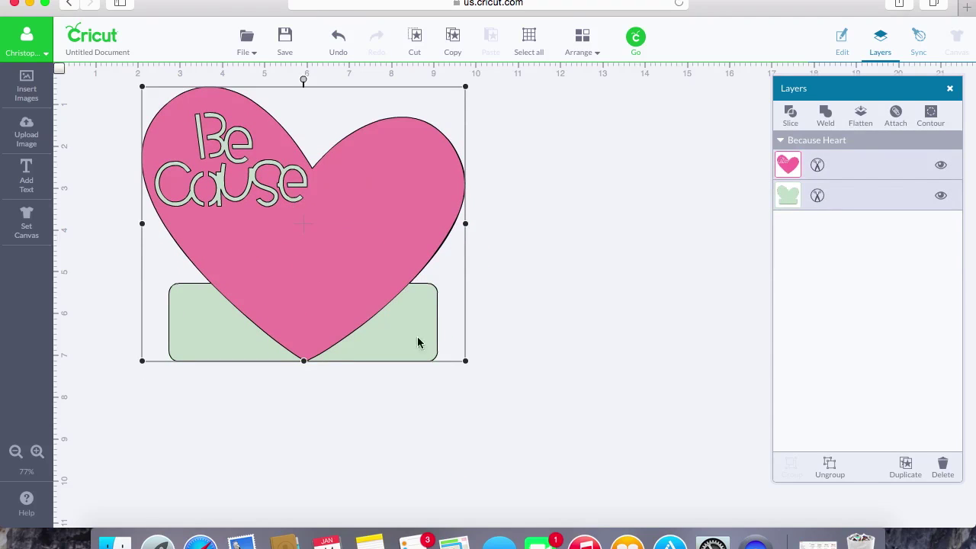
drag(471, 364, 504, 392)
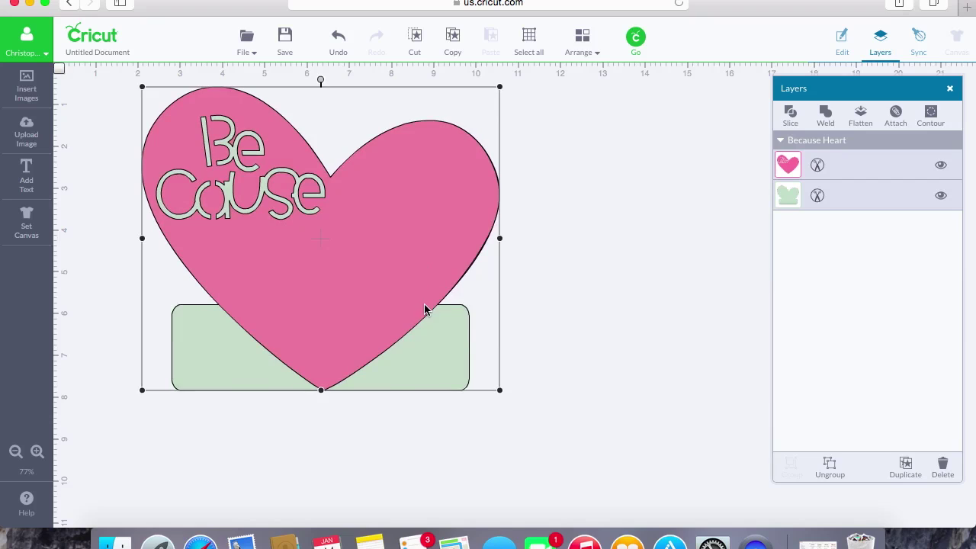
drag(424, 308, 425, 319)
click(585, 195)
click(416, 236)
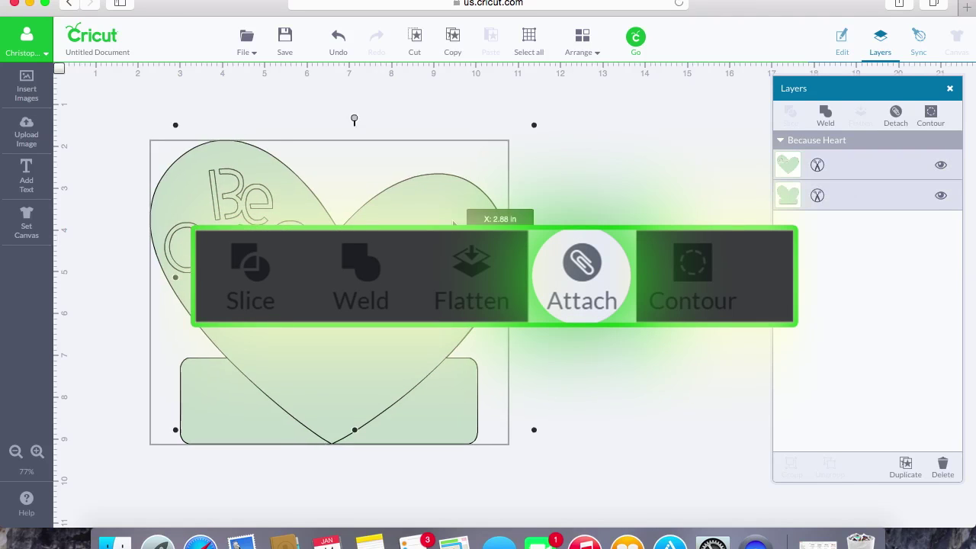
mouse_move(454, 223)
mouse_down()
mouse_move(432, 202)
mouse_move(450, 229)
mouse_move(438, 220)
mouse_up()
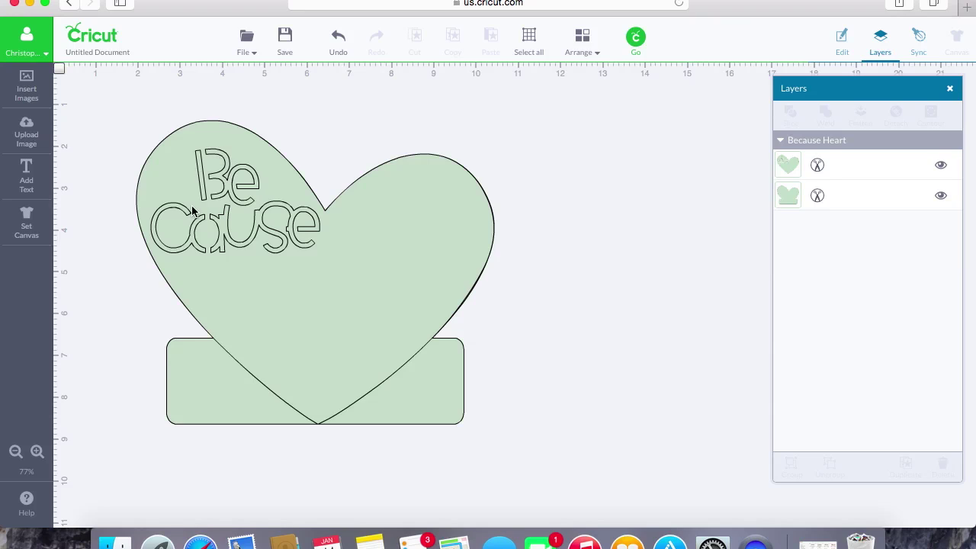
Preview the attached design on the cutting mat, then undo the attach until the heart is pink again
click(636, 36)
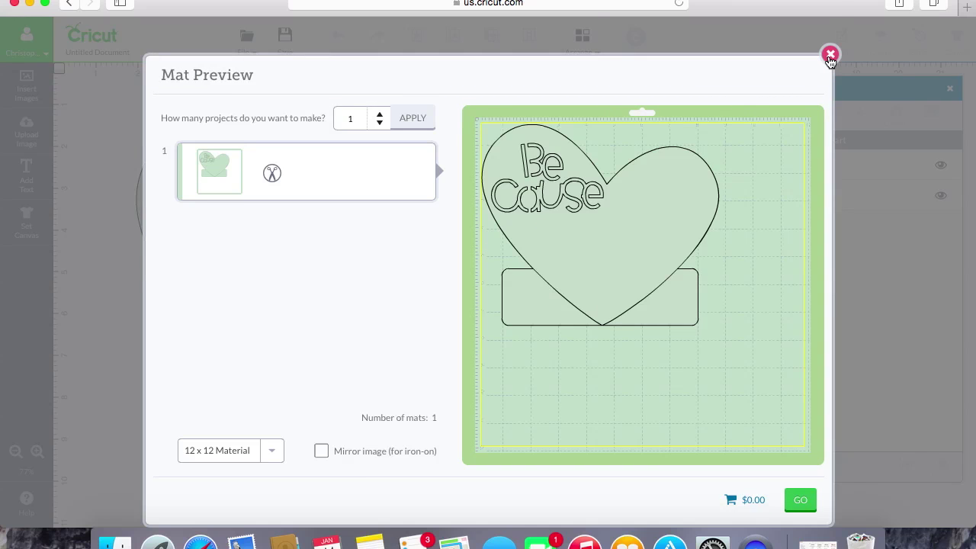
click(831, 55)
click(224, 204)
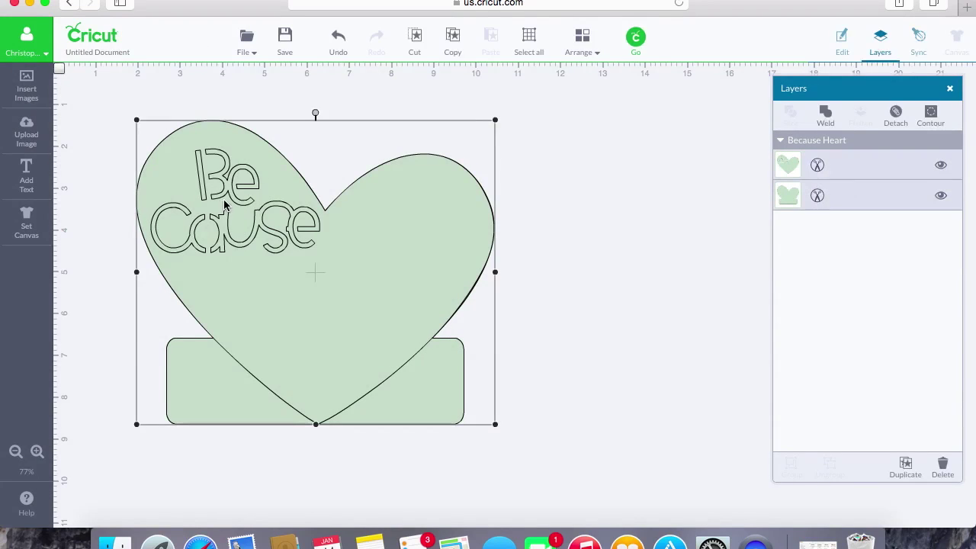
click(337, 43)
click(343, 53)
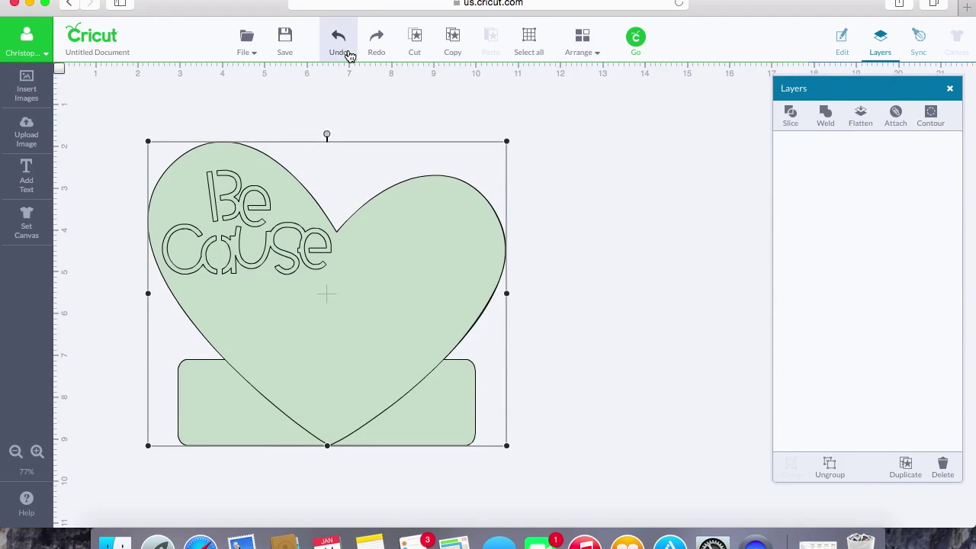
click(343, 49)
click(458, 258)
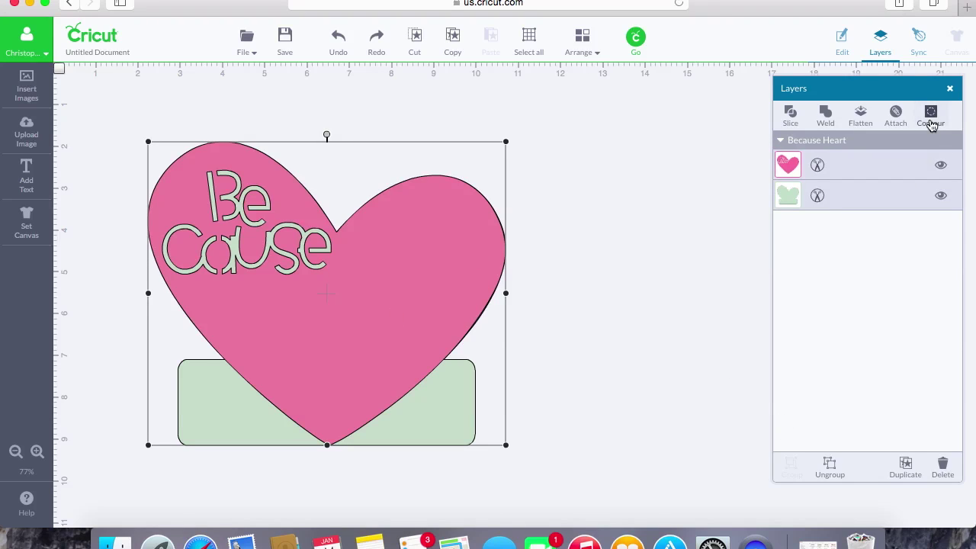
click(648, 191)
Ungroup the design, moving the pink heart right and the green base to the left edge
click(434, 245)
click(824, 463)
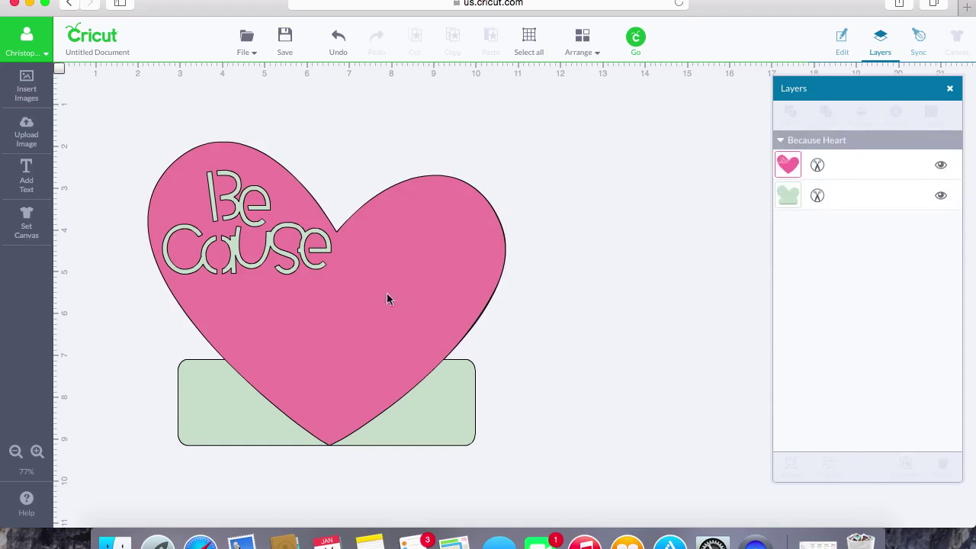
drag(310, 290, 546, 248)
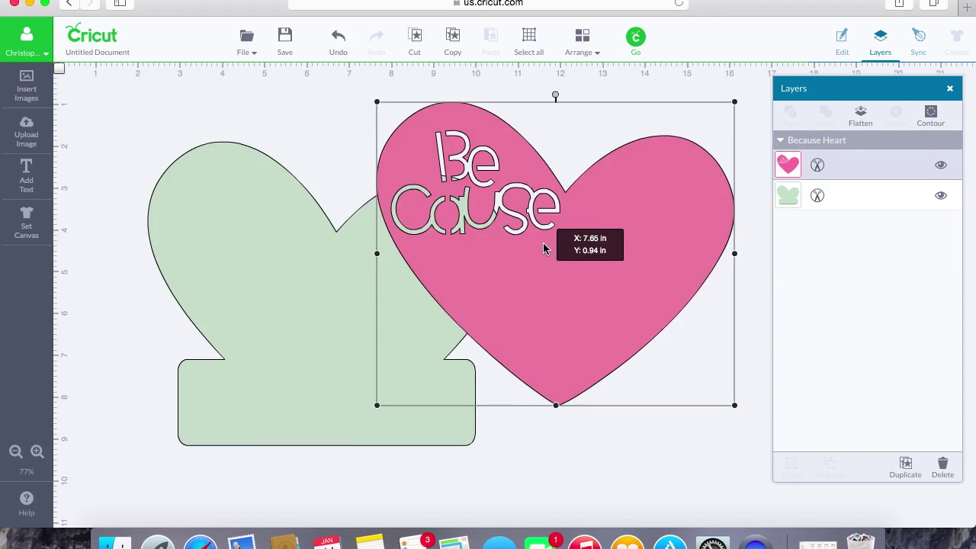
drag(239, 279, 115, 284)
Contour the pink heart, hiding the 'use' and 'Co' letter cut-outs
click(467, 258)
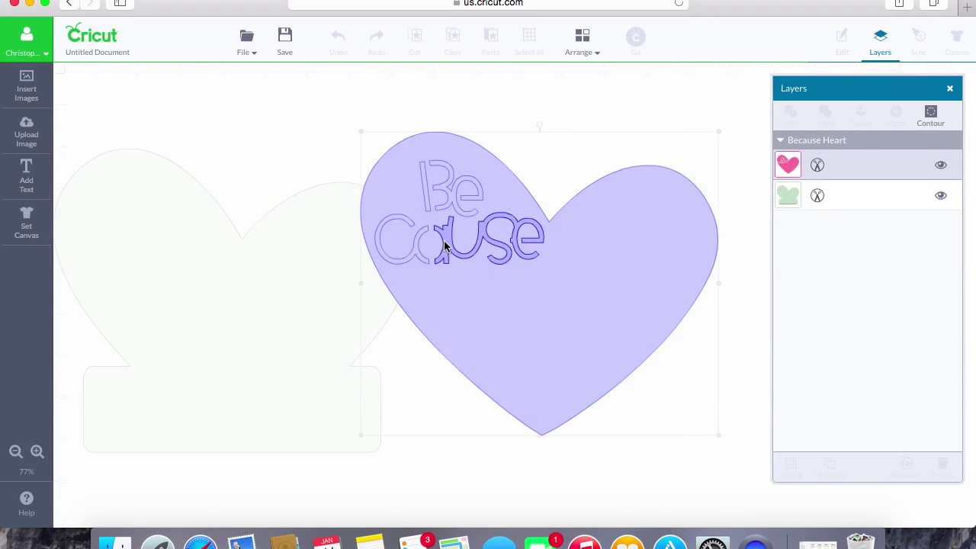
click(501, 248)
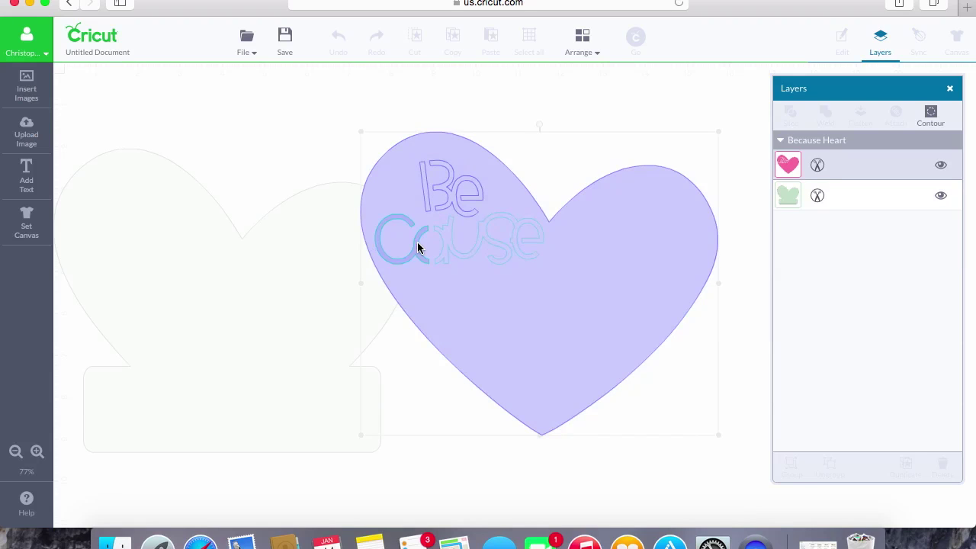
click(418, 247)
Finish Contour and set the 'Be' heart back over the green base, shifting both right
click(944, 181)
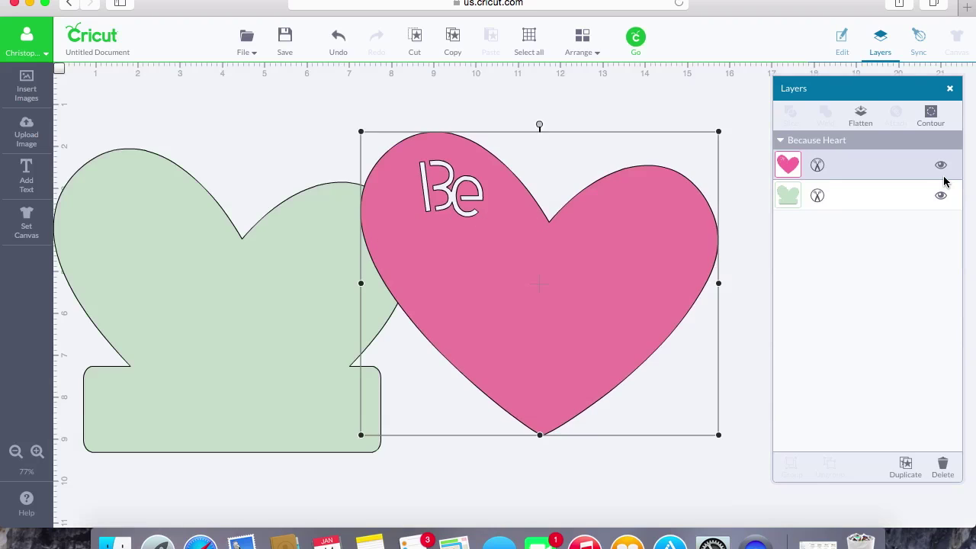
drag(462, 251, 168, 268)
click(481, 231)
drag(328, 240, 544, 223)
drag(160, 229, 326, 229)
click(609, 224)
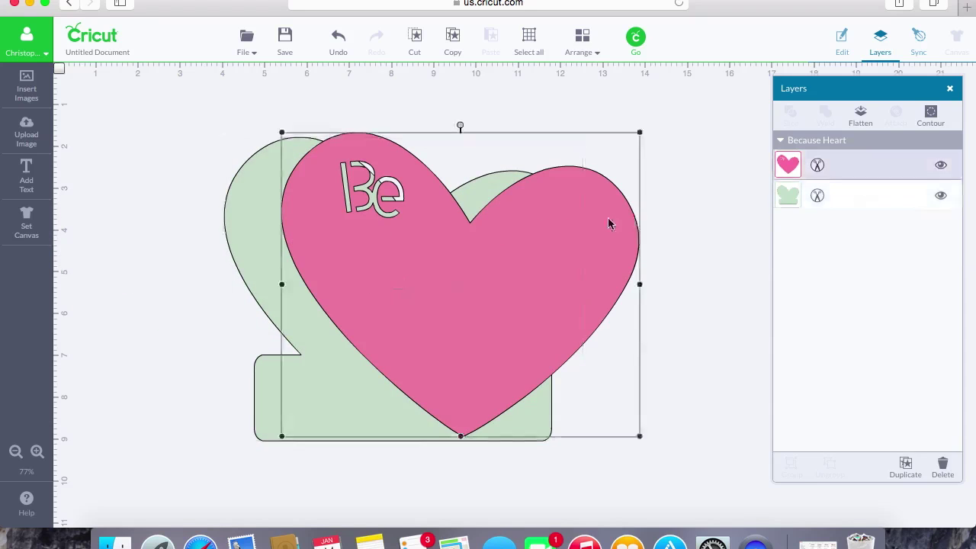
drag(608, 223, 576, 223)
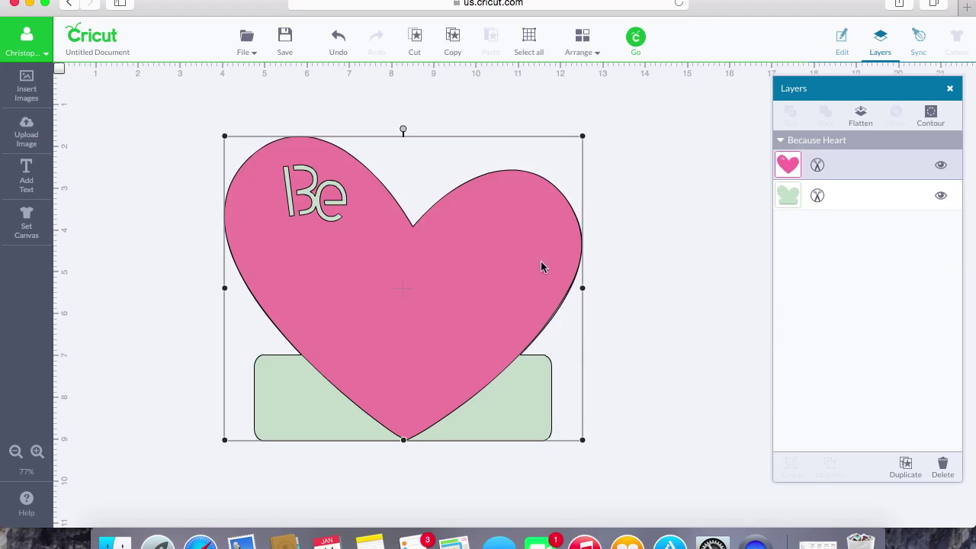
click(645, 215)
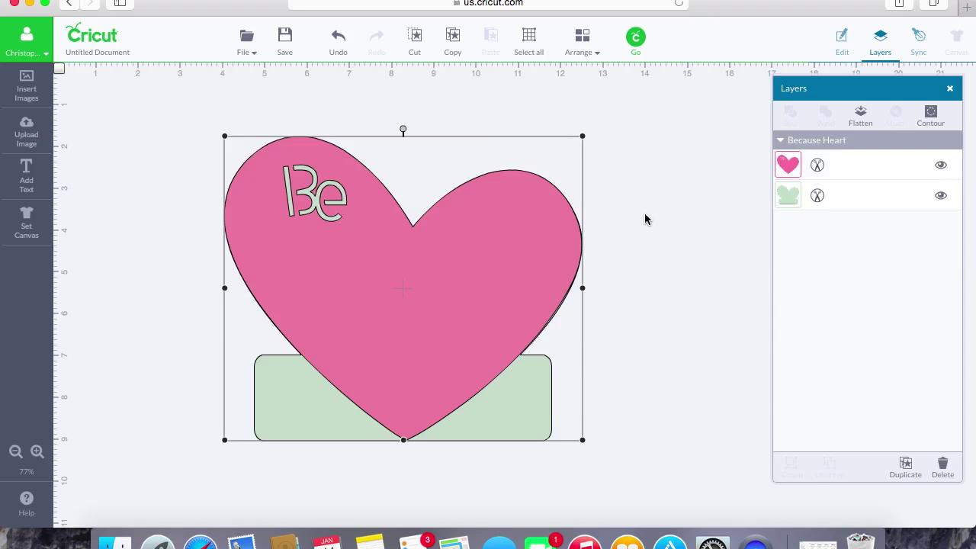